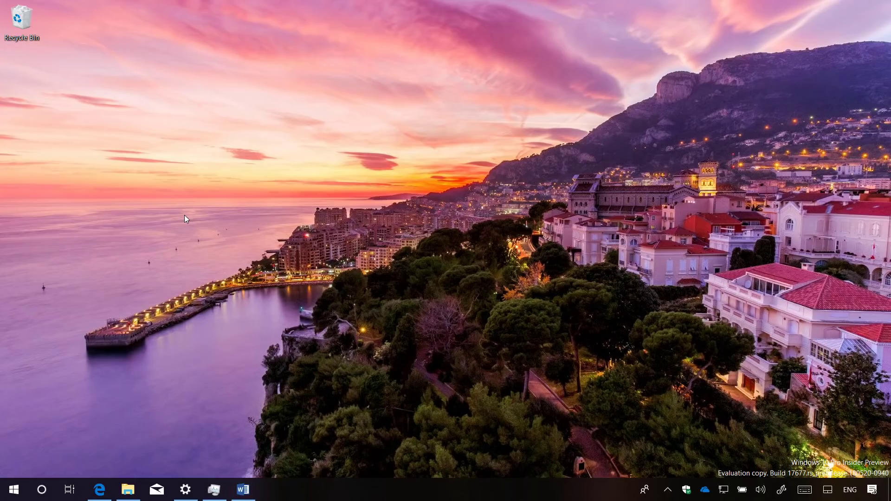
Restore Edge on the Pureinfotech build 17677 article and glance at the Settings and more menu.
left_click(123, 208)
left_click(100, 490)
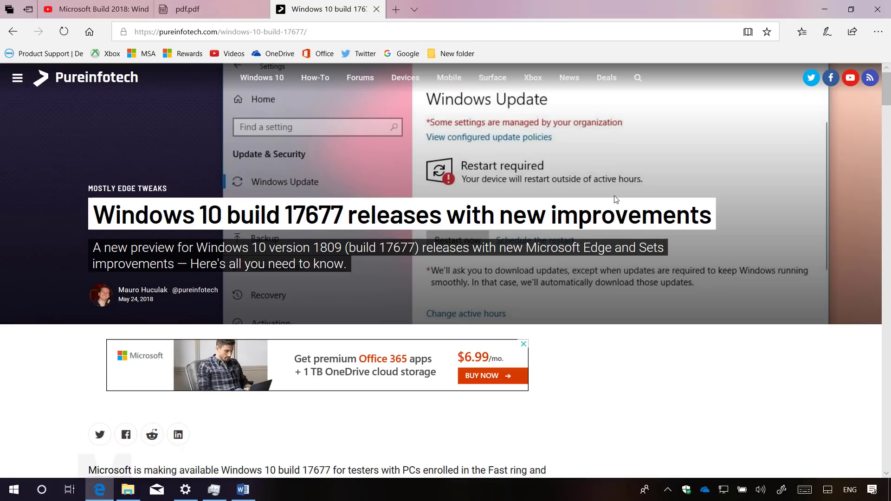
left_click(881, 34)
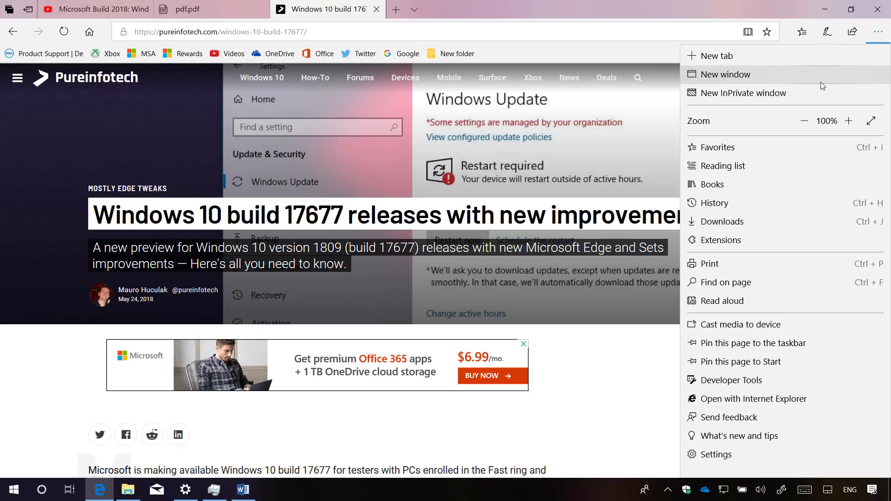
key("Escape")
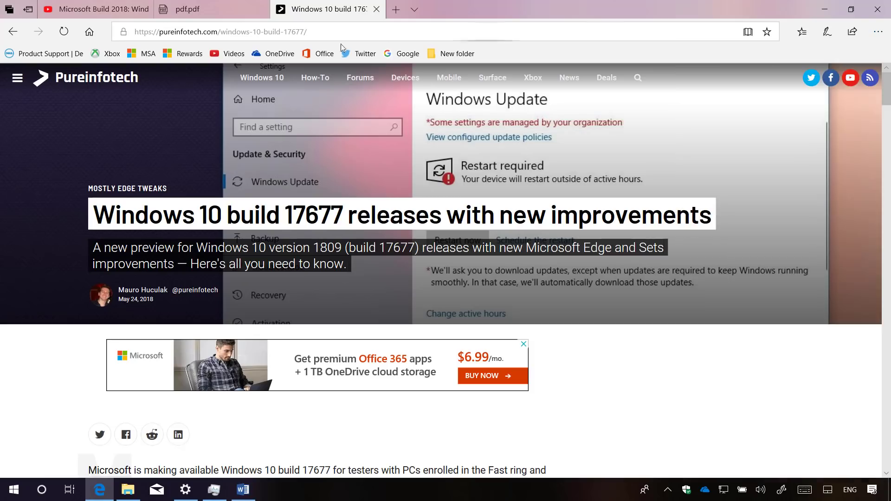
Name the two set-aside tabs 'Research', then rename the group to 'Check out later'.
left_click(10, 10)
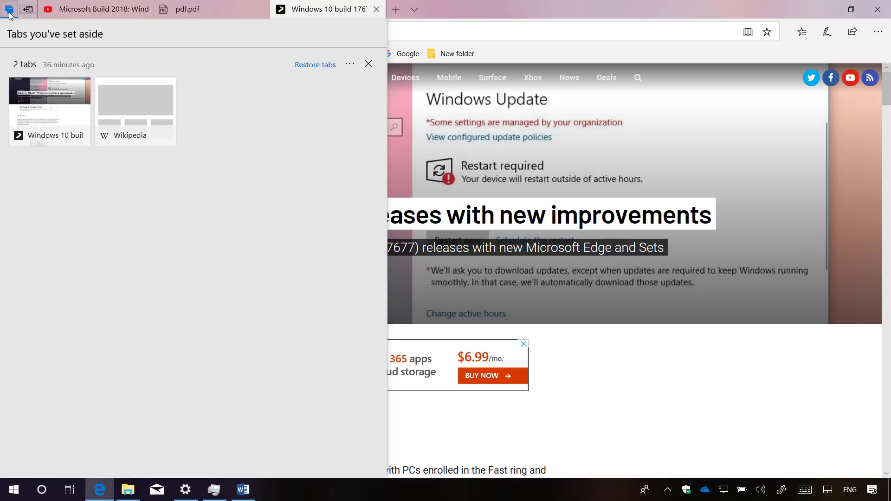
left_click(29, 67)
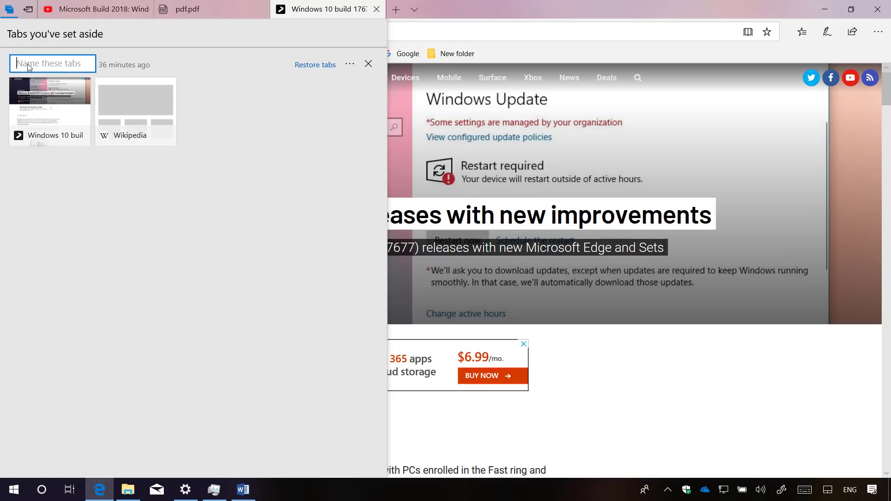
type("Rea")
type("search")
key("Return")
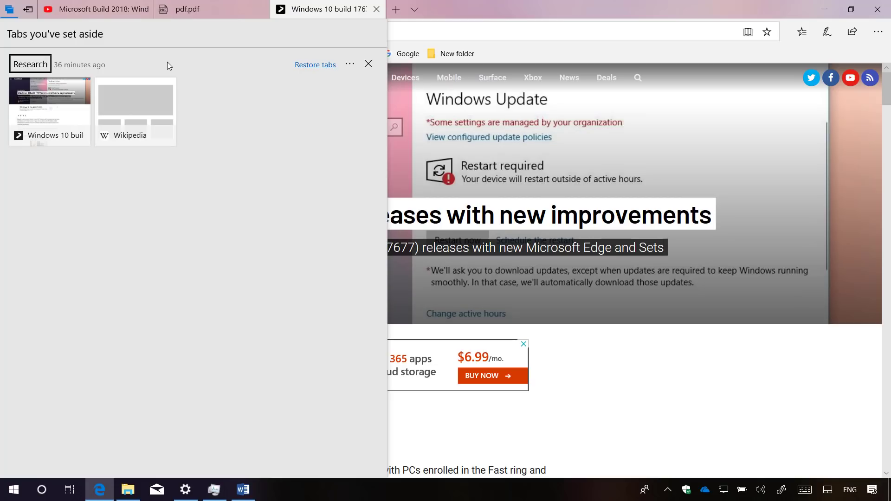
left_click(30, 63)
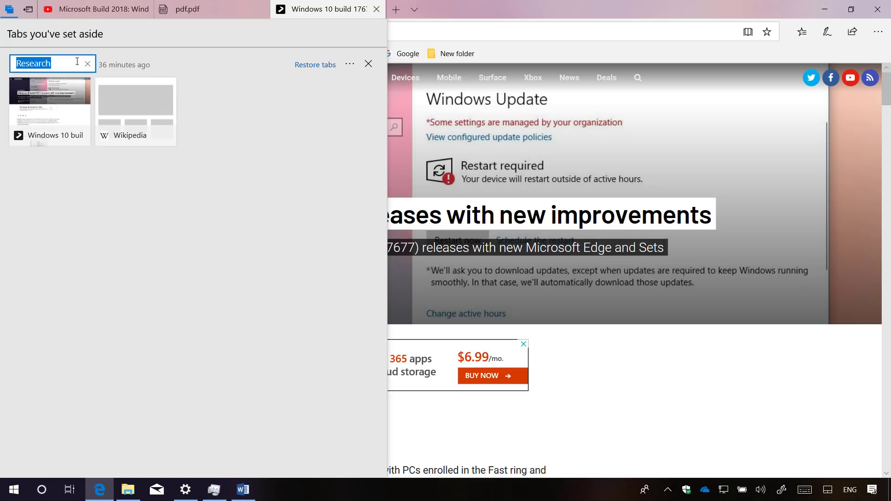
type("Check out later")
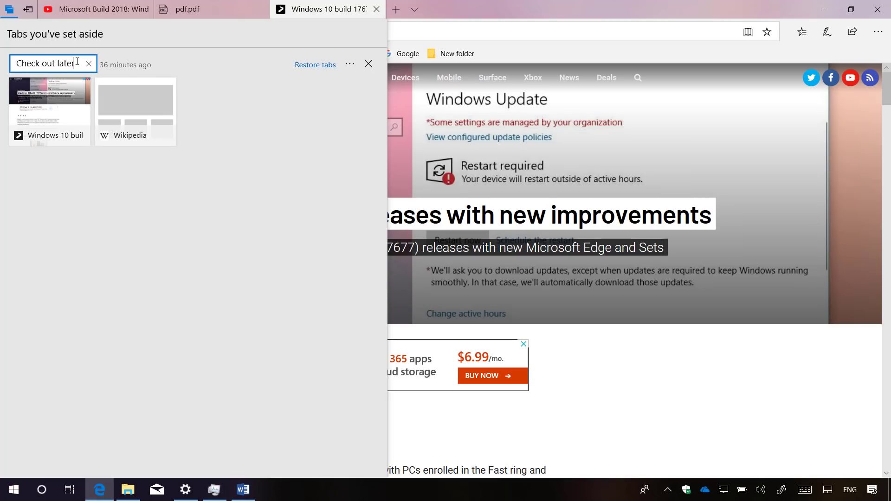
key("Return")
left_click(116, 12)
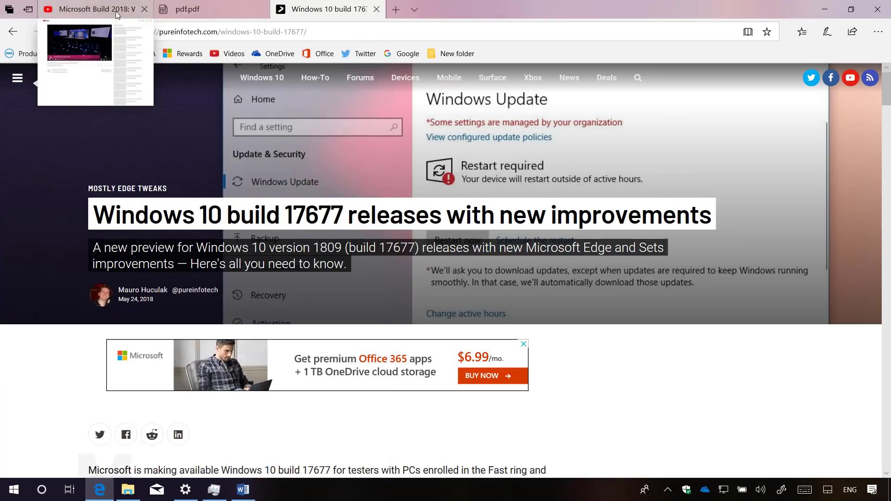
Switch to the Microsoft Build 2018 YouTube tab and mute its audio.
left_click(115, 11)
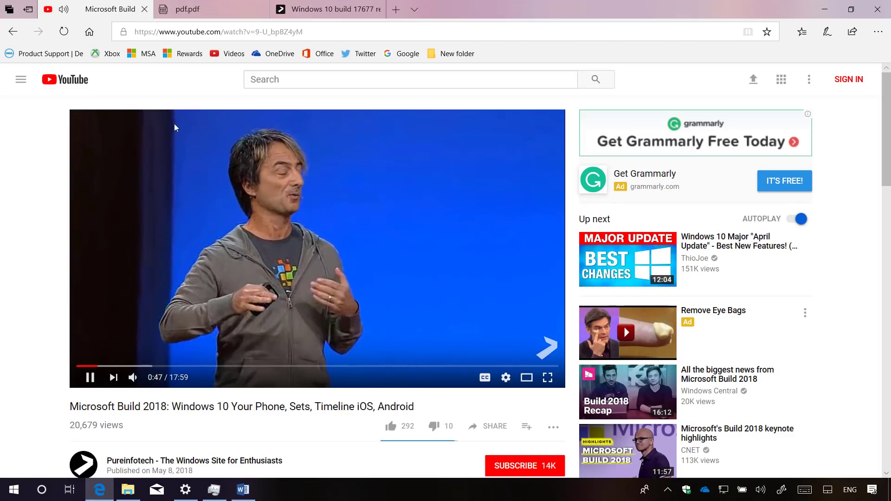
left_click(66, 13)
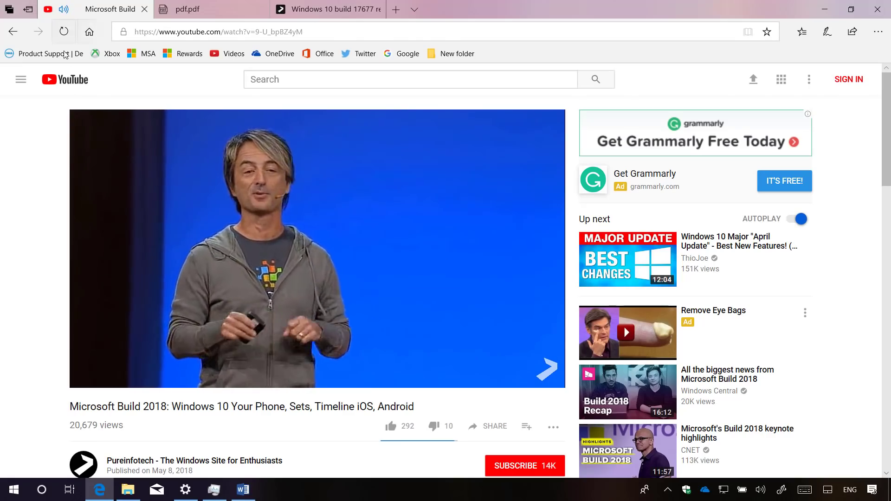
key("ctrl+3")
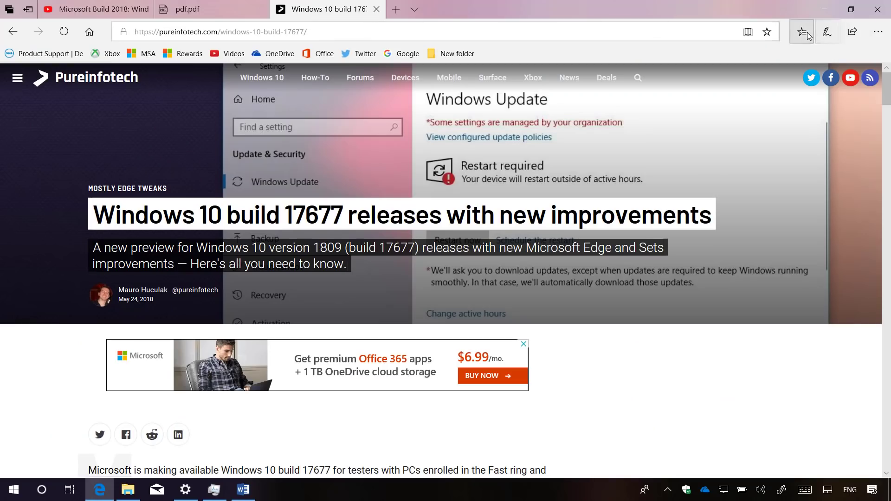
left_click(802, 31)
left_click(523, 200)
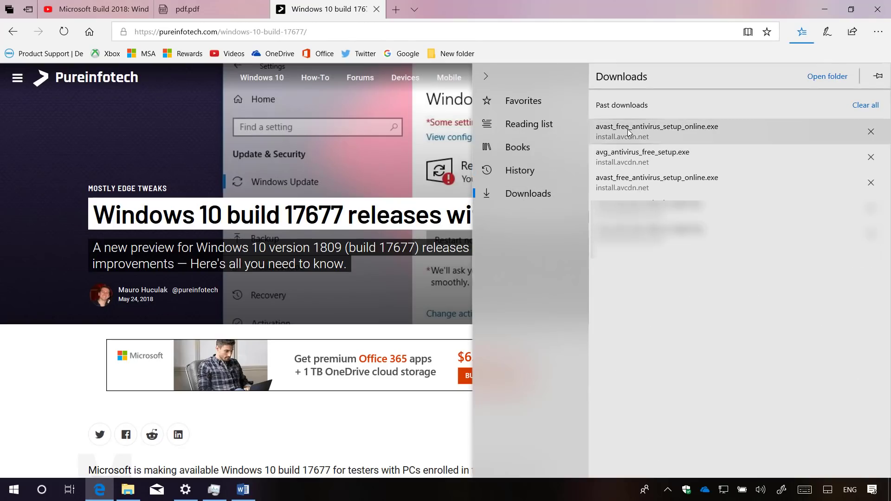
right_click(628, 130)
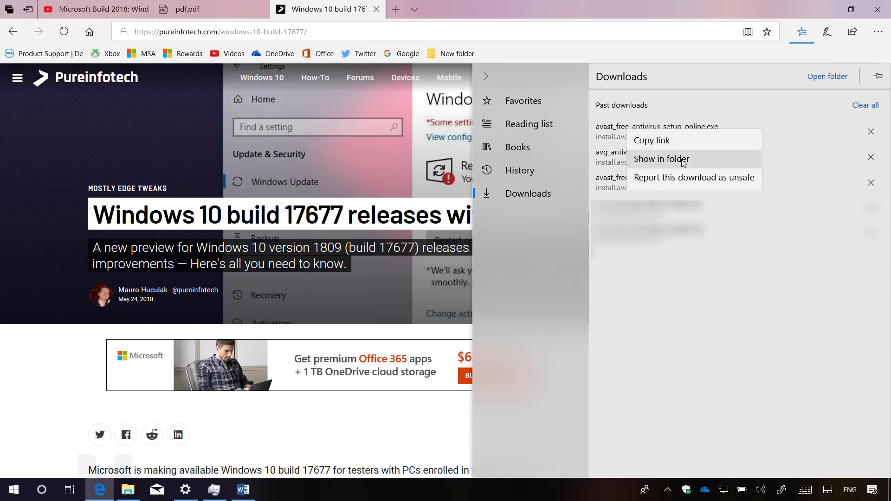
left_click(520, 170)
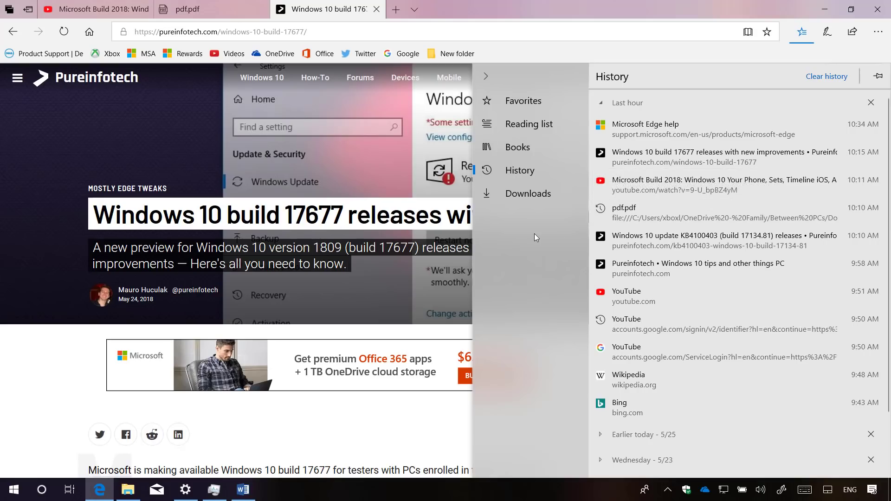
Review pdf.pdf's print options, keeping Scale at Fit to page, and cancel without printing.
key("Escape")
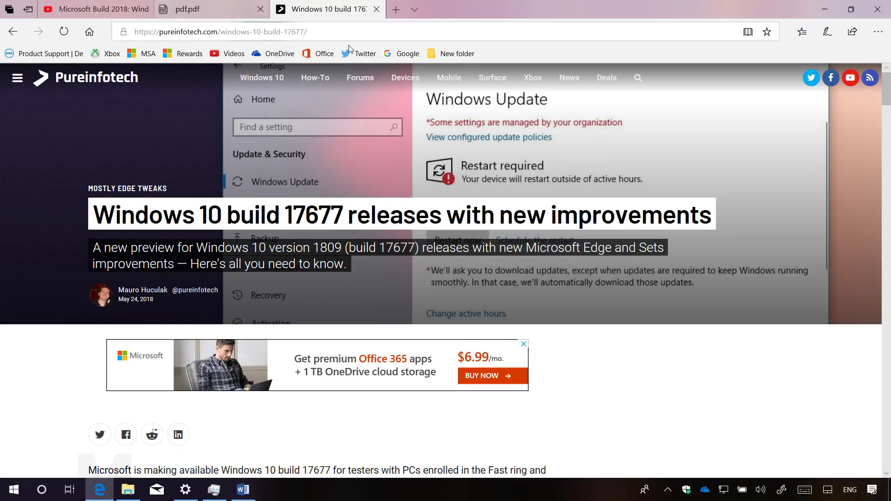
left_click(218, 9)
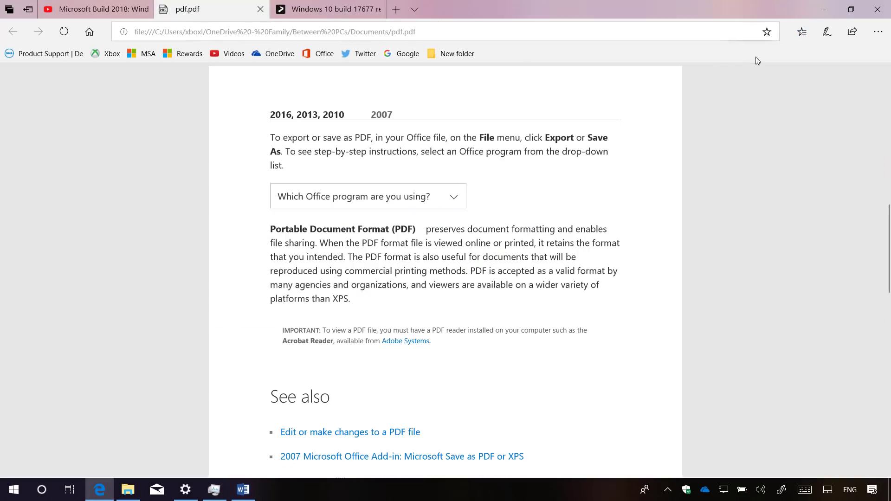
mouse_move(800, 92)
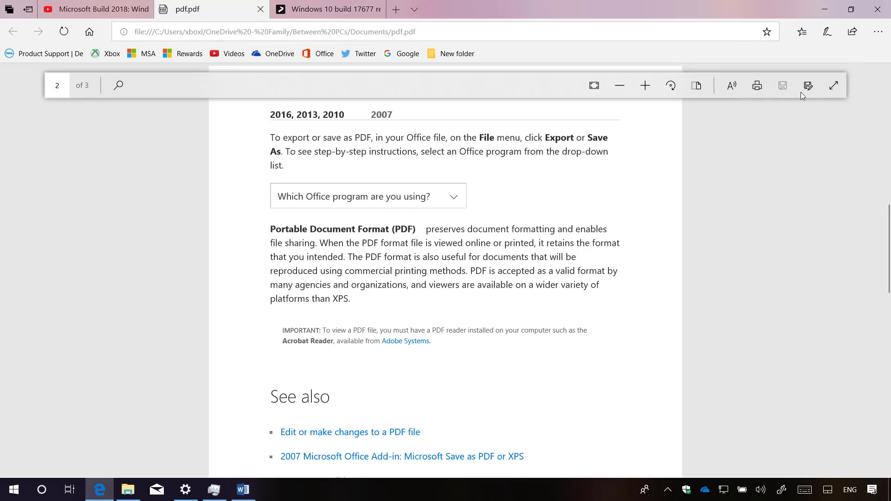
left_click(758, 86)
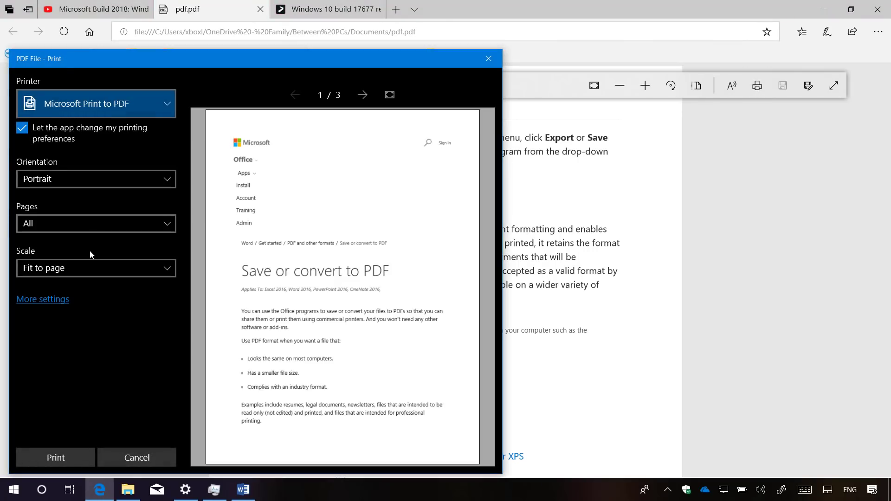
left_click(101, 273)
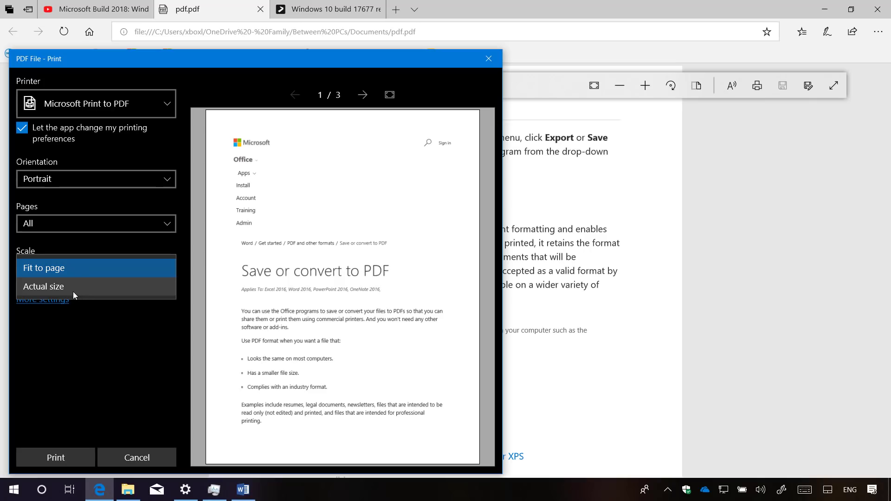
left_click(88, 302)
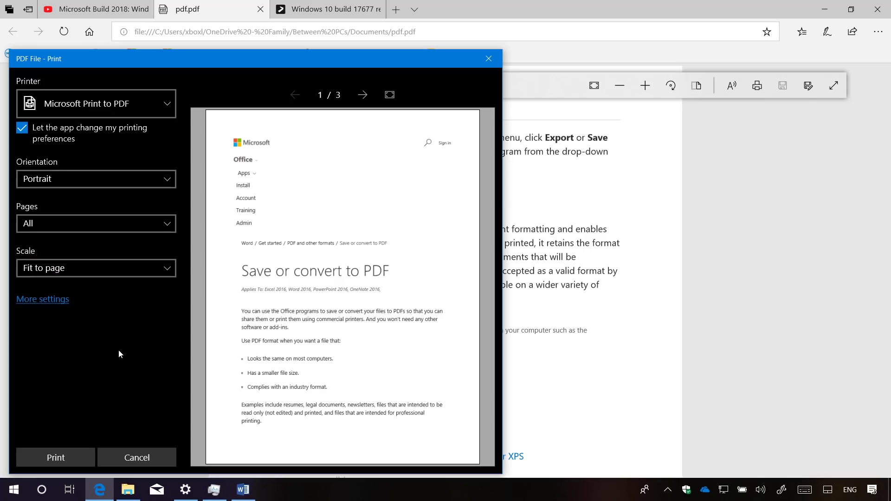
left_click(138, 458)
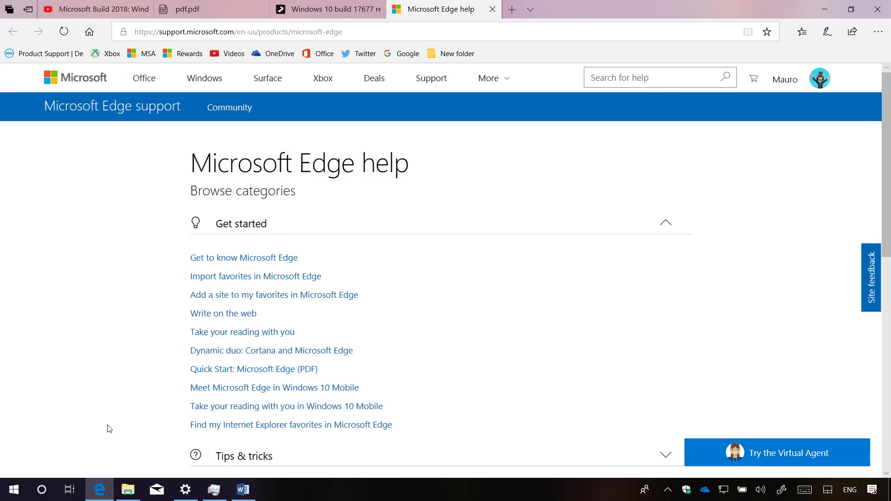
Unpin the Pureinfotech site from Edge's taskbar jump list.
right_click(100, 491)
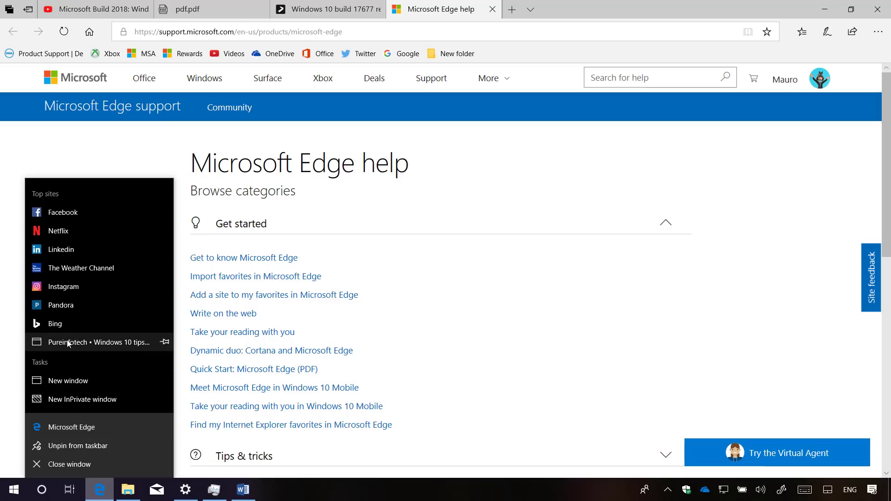
left_click(164, 342)
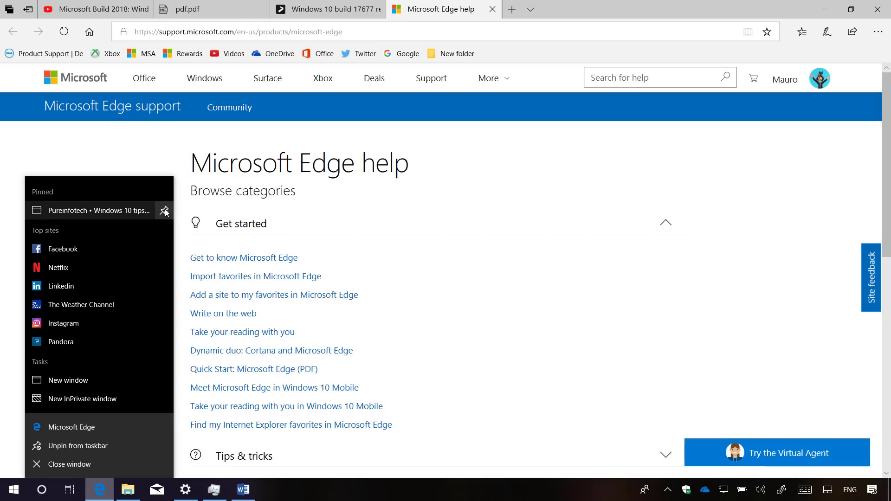
left_click(165, 211)
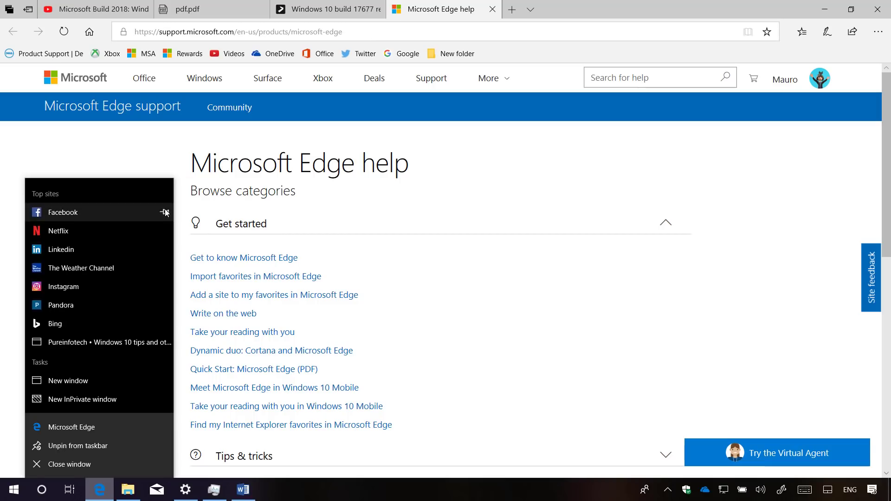
left_click(116, 278)
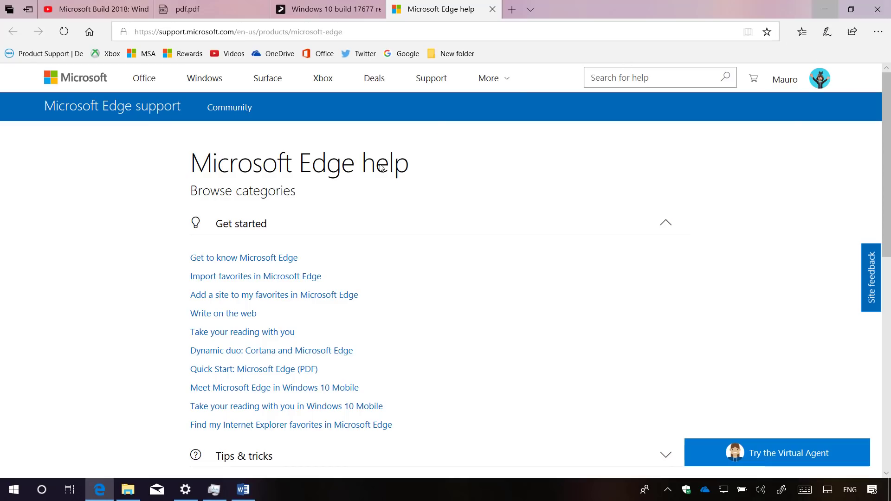
Minimize Edge and launch Command Prompt from a Start search for cmd.
left_click(824, 16)
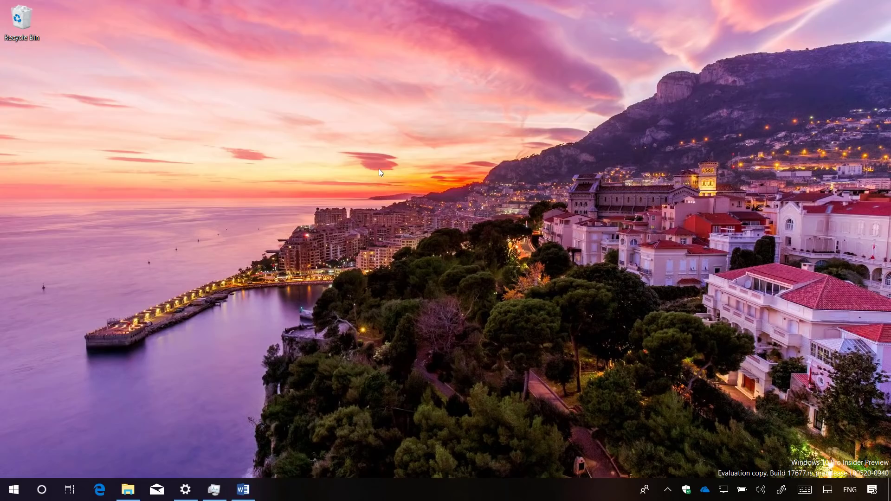
key("super")
type("cmd")
key("Return")
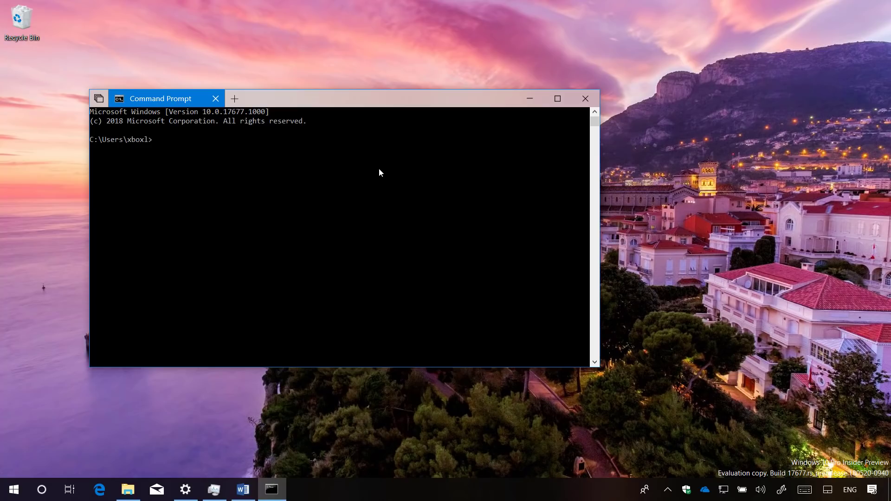
Run 'start cmd' to open a second console as a tab and focus it.
type("start cmd")
key("Return")
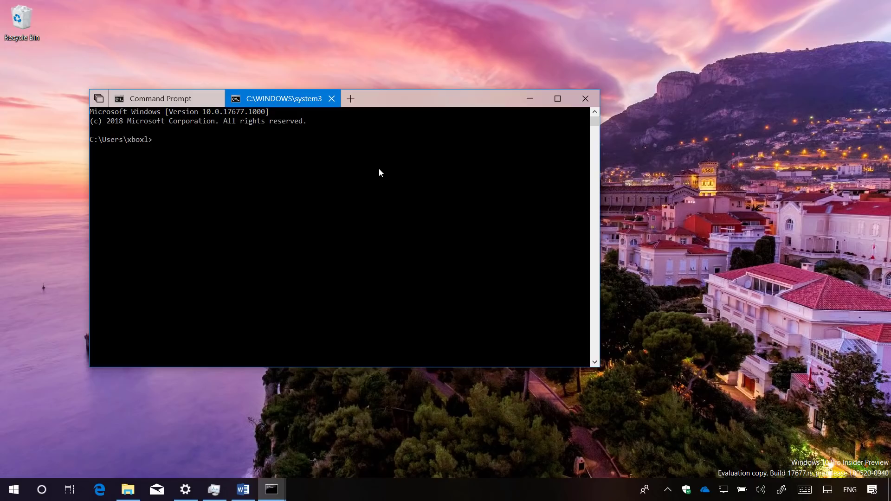
left_click(195, 147)
Run 'start /newwindow cmd' and 'start /newwindow notepad' to open separate windows.
type("start /newwindow cmd")
key("Return")
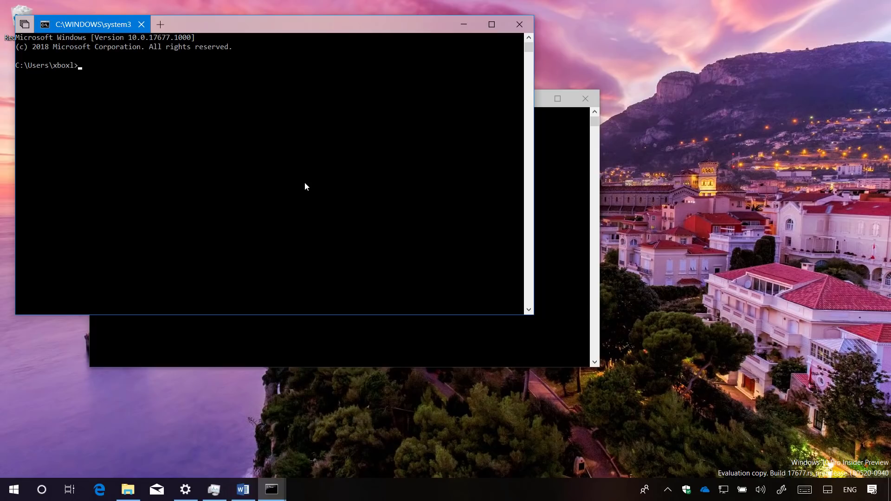
type("start /newwindow notepad")
key("Return")
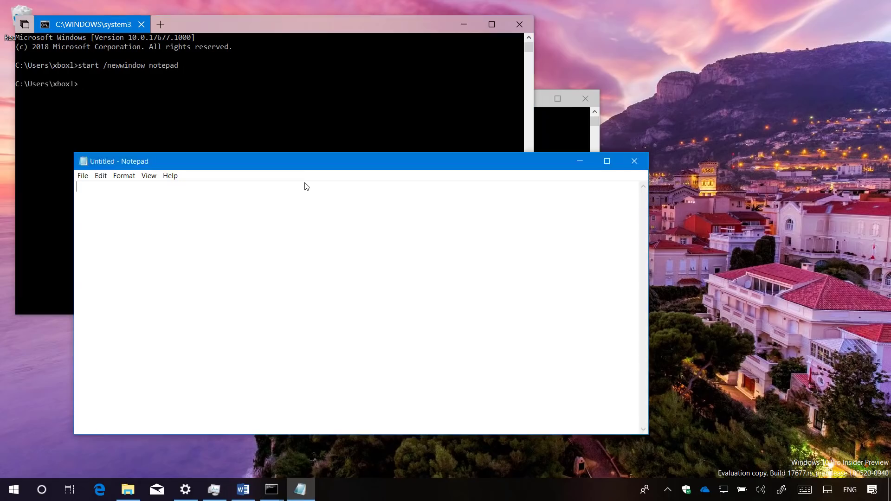
Run 'start notepad' in the tabbed console to open Notepad as a tab.
left_click(201, 109)
type("start notepad")
key("Return")
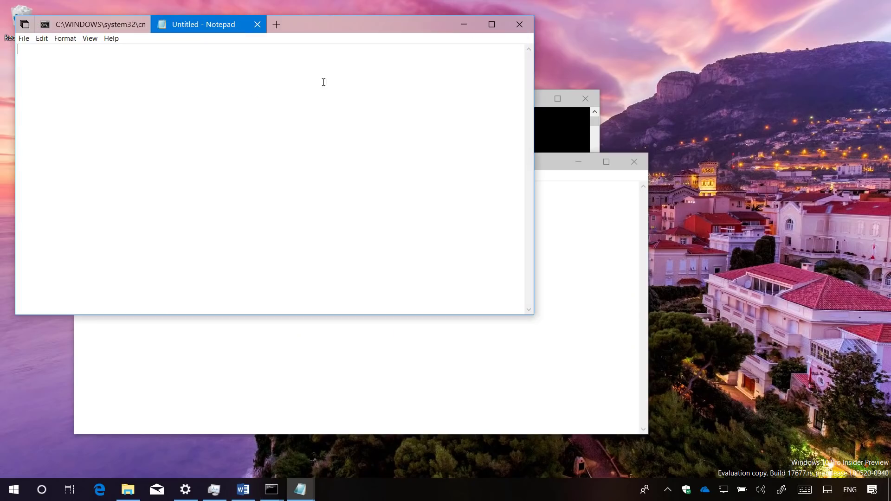
Minimize the Notepad and Command Prompt windows and bring up Task View.
left_click(468, 27)
left_click(578, 162)
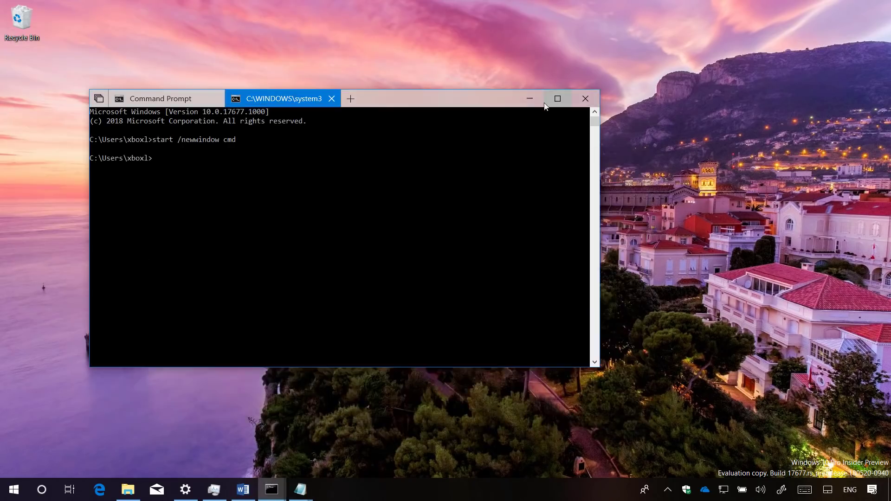
left_click(529, 98)
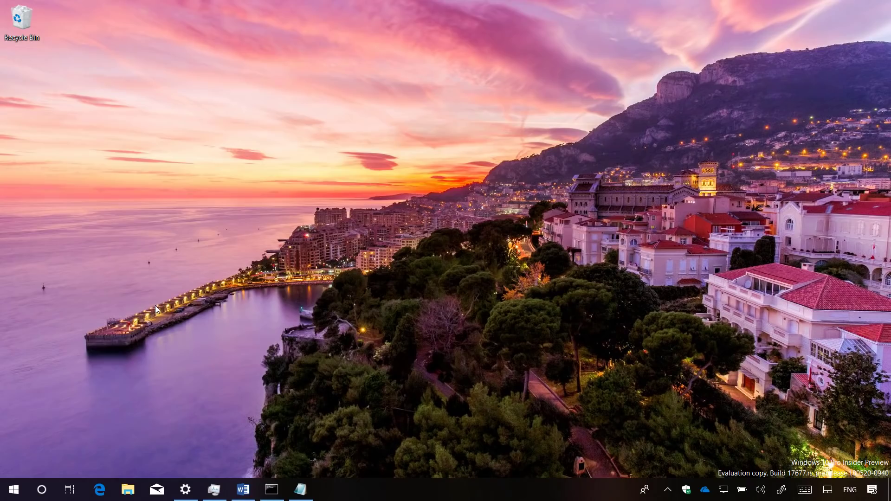
left_click(70, 489)
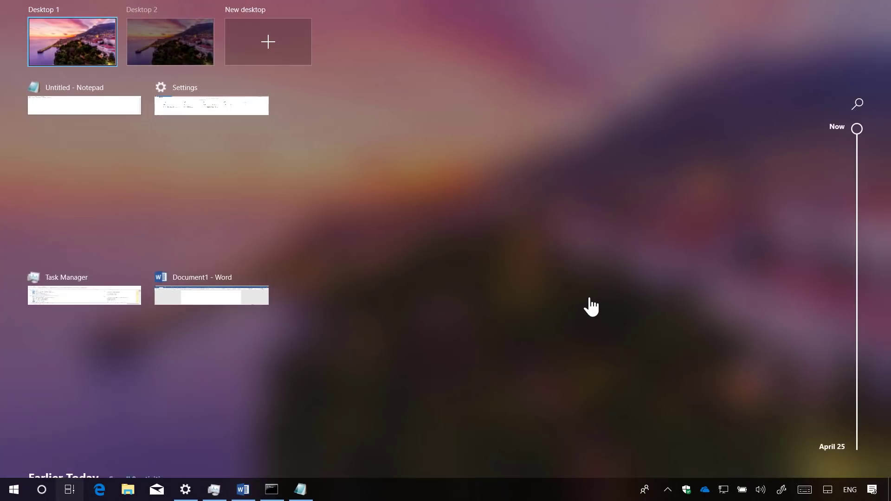
Scroll to Earlier Today, flip the Command Prompt card between console and Notepad tabs, then close Timeline.
scroll(590, 304, "down", 3)
scroll(591, 304, "down", 3)
mouse_move(588, 350)
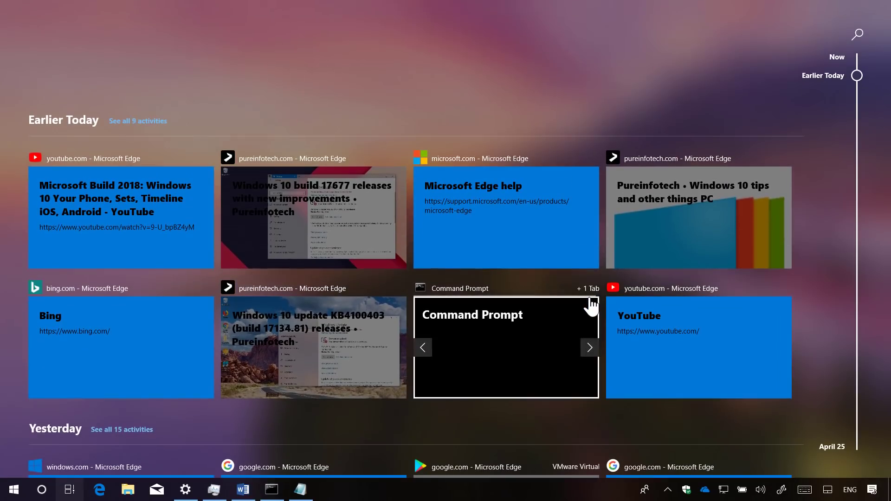
left_click(589, 348)
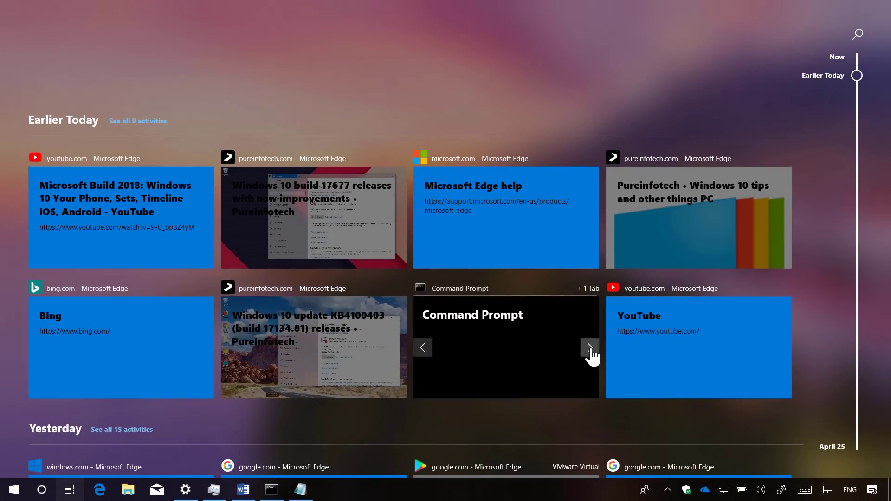
left_click(589, 349)
left_click(423, 349)
left_click(424, 349)
left_click(589, 349)
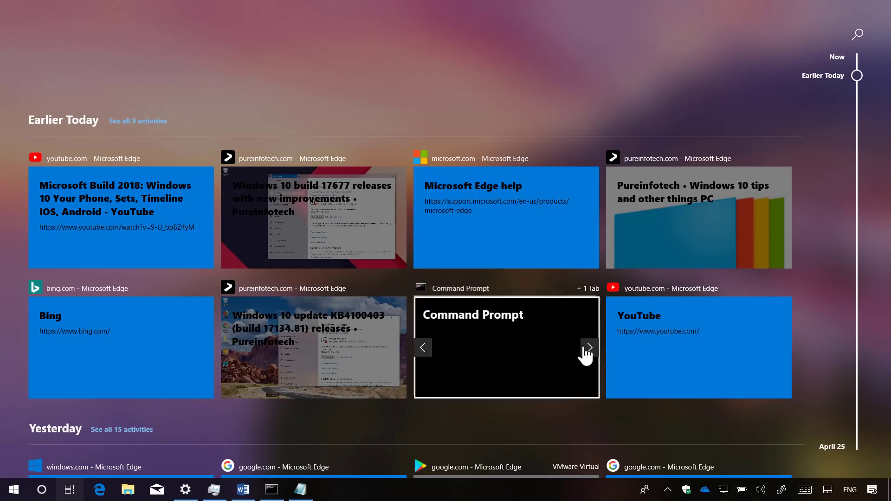
left_click(589, 349)
left_click(588, 349)
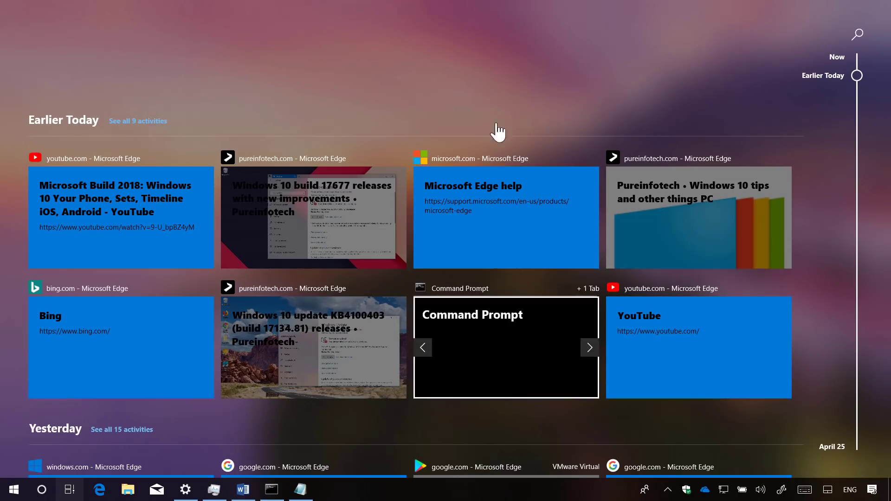
left_click(496, 84)
Open Task Manager to check the Settings app's suspended leaf icon, then open File Explorer.
left_click(214, 489)
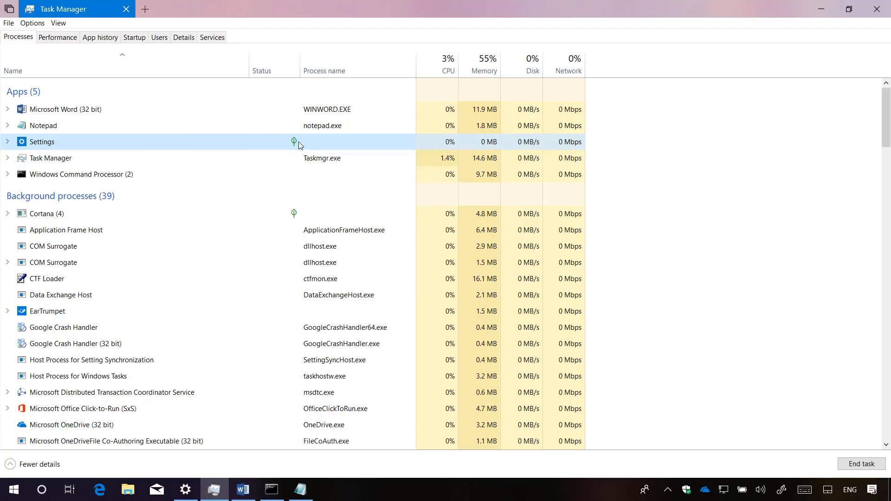
mouse_move(294, 141)
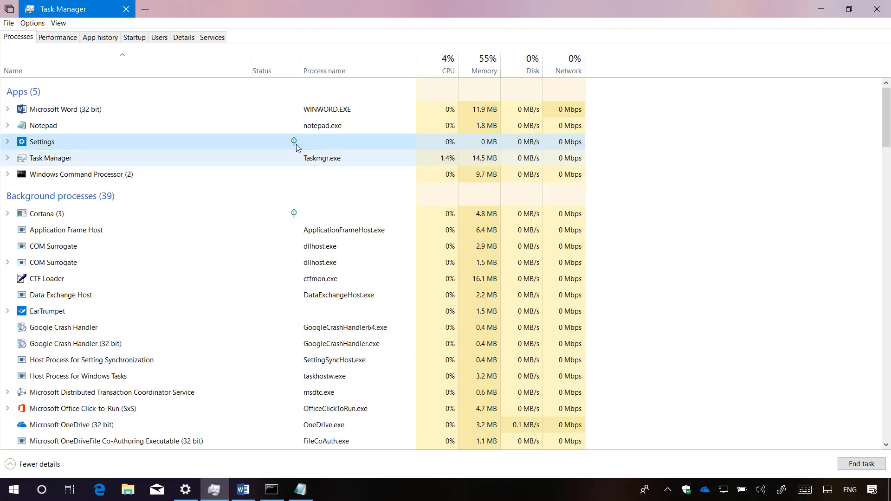
key("super+d")
key("super+e")
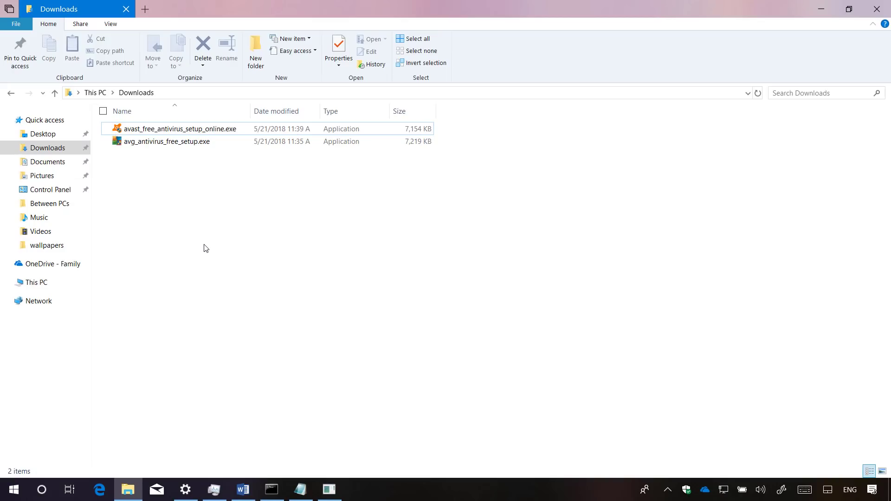
right_click(204, 245)
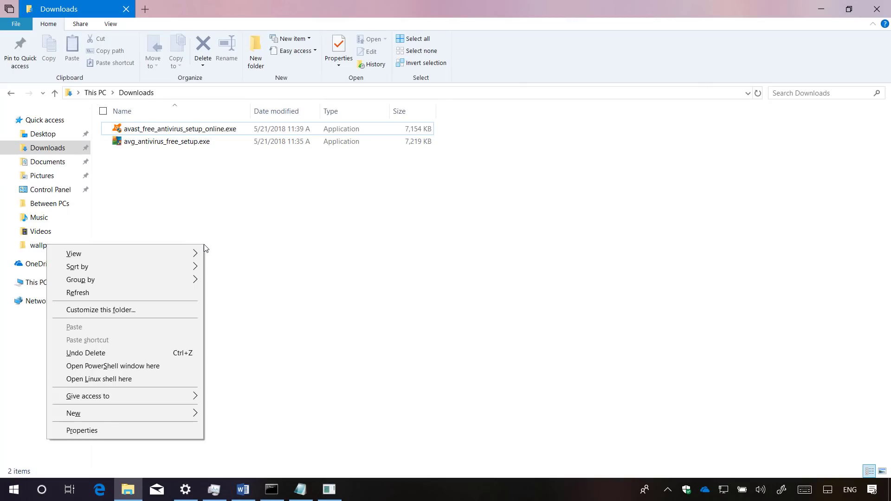
left_click(104, 379)
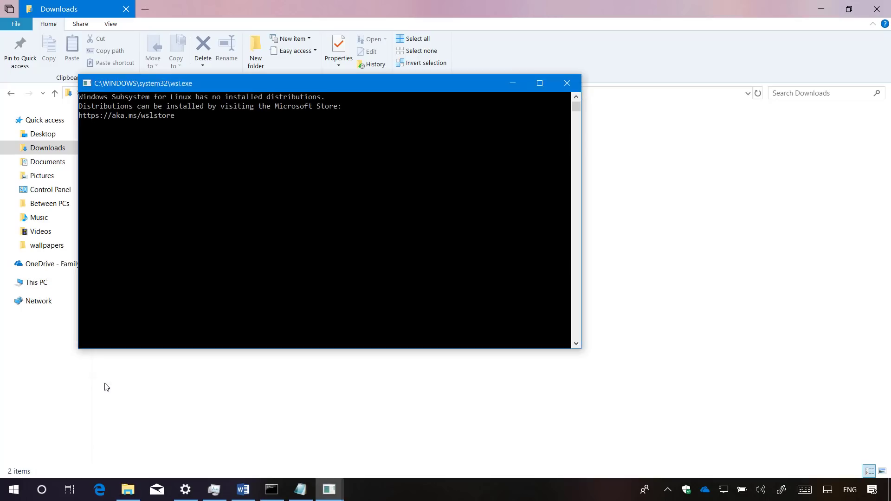
Close the Linux console and set the accent colour to pink in Personalization > Colors.
left_click(566, 85)
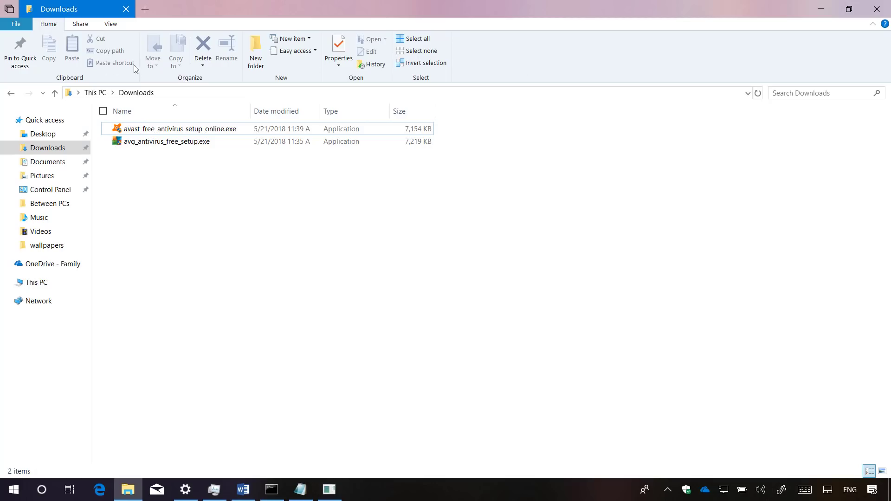
left_click(195, 494)
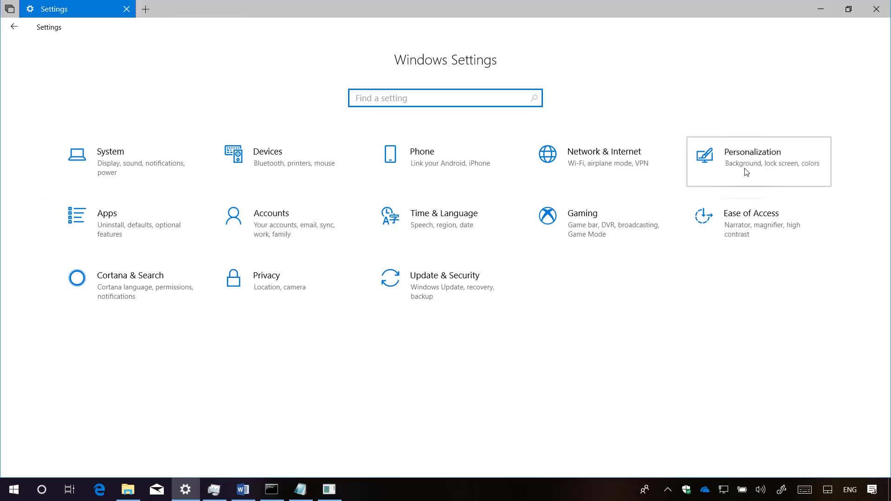
left_click(746, 172)
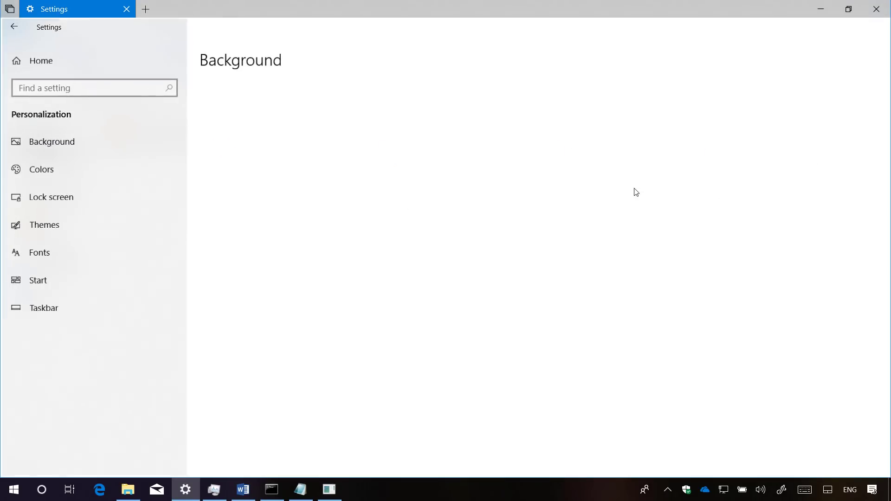
left_click(64, 177)
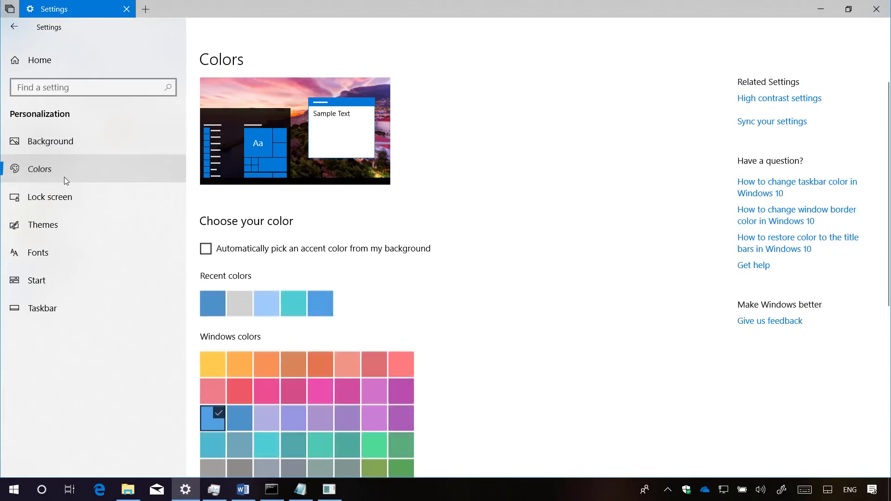
left_click(268, 388)
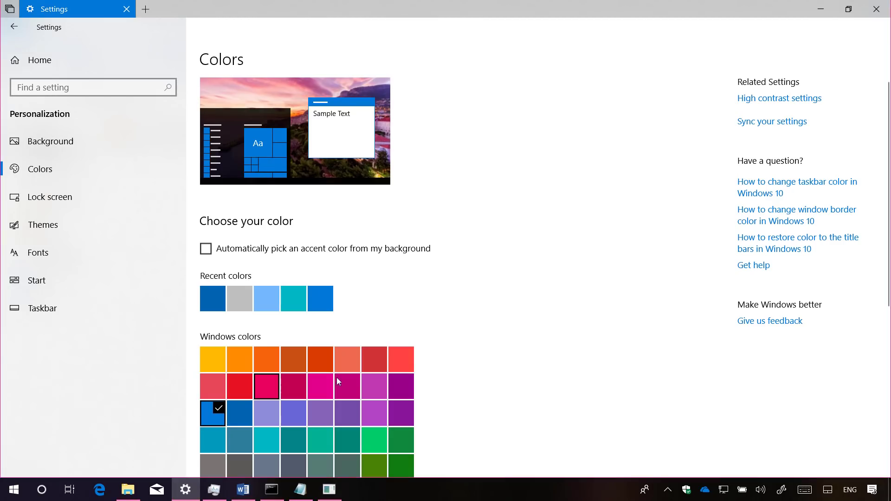
Switch the accent colour to green and view it on File Explorer and the taskbar.
left_click(815, 16)
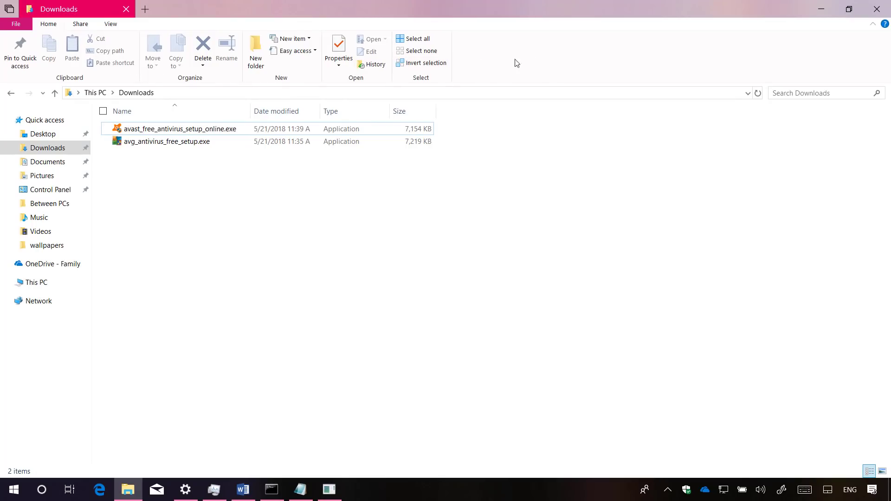
left_click(197, 487)
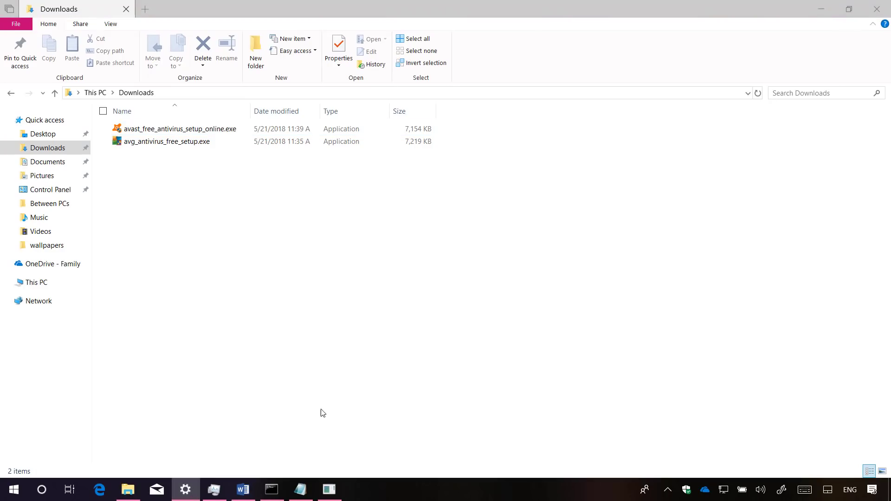
left_click(195, 486)
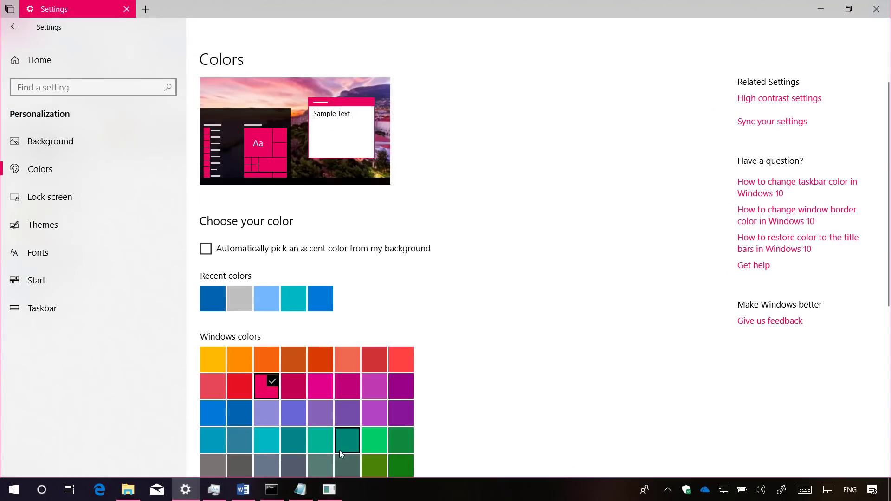
left_click(379, 446)
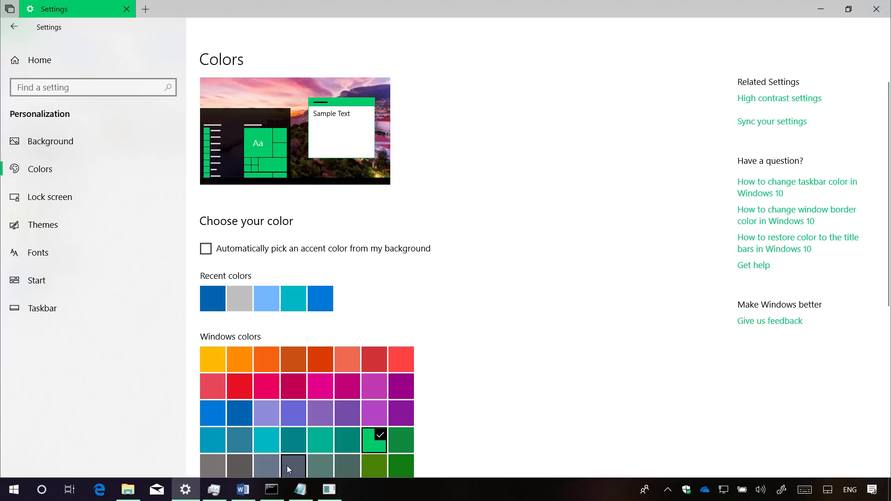
left_click(128, 490)
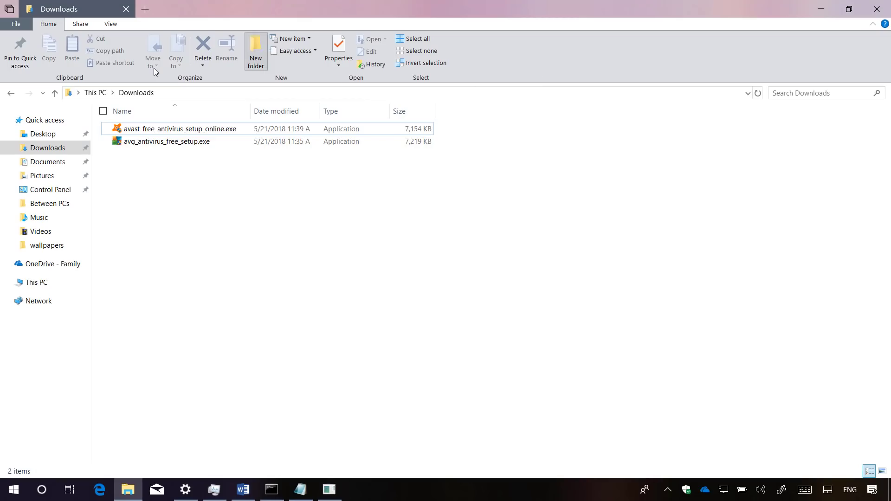
left_click(819, 10)
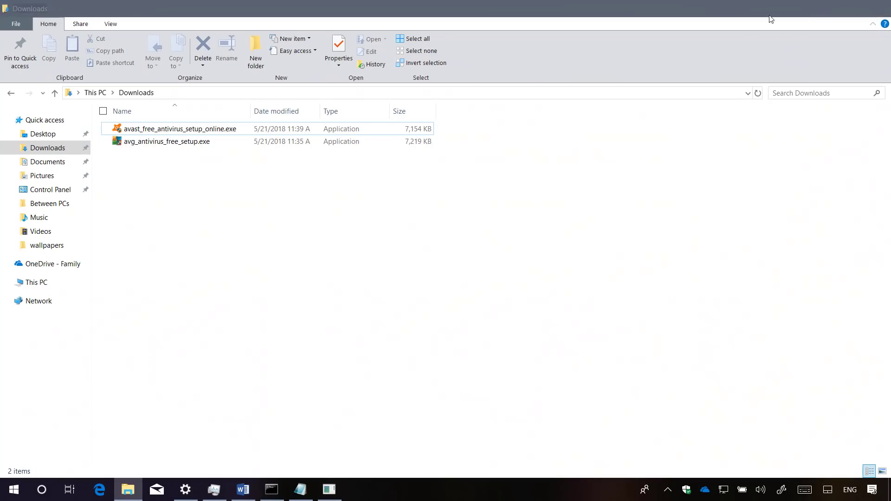
Bring Settings back and view the System > Shared experiences page.
left_click(185, 490)
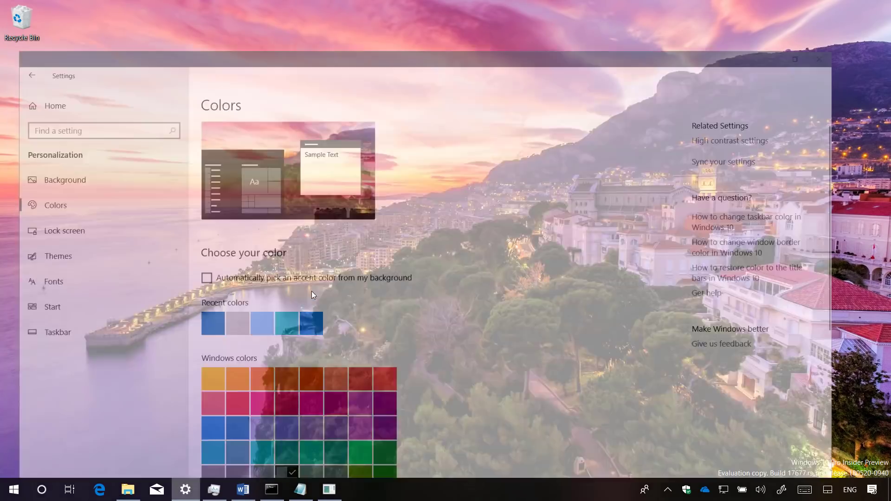
left_click(39, 60)
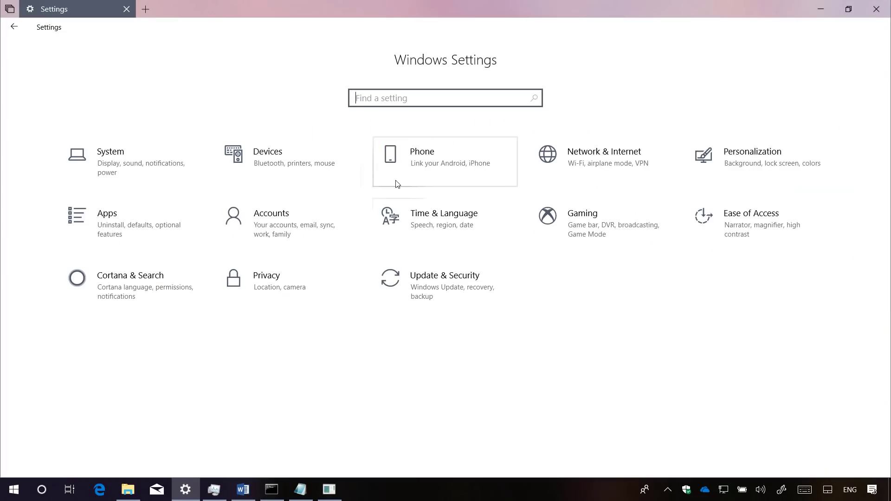
left_click(131, 163)
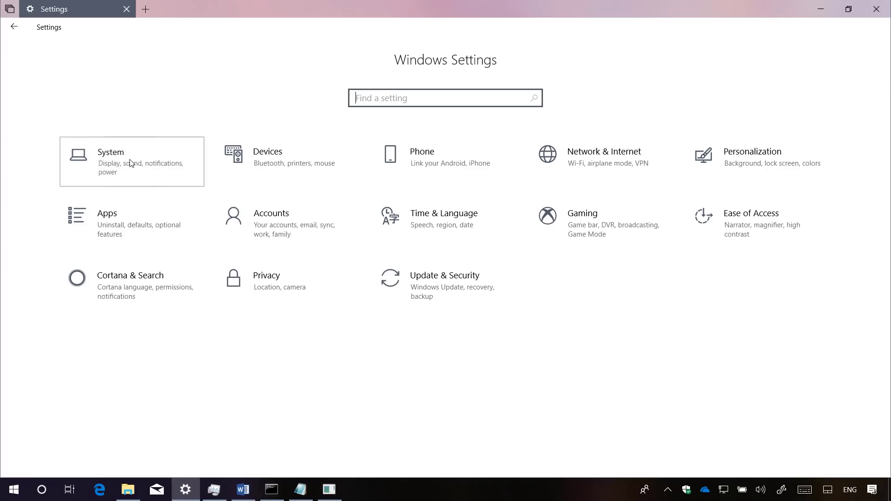
scroll(114, 262, "down", 2)
scroll(113, 262, "down", 1)
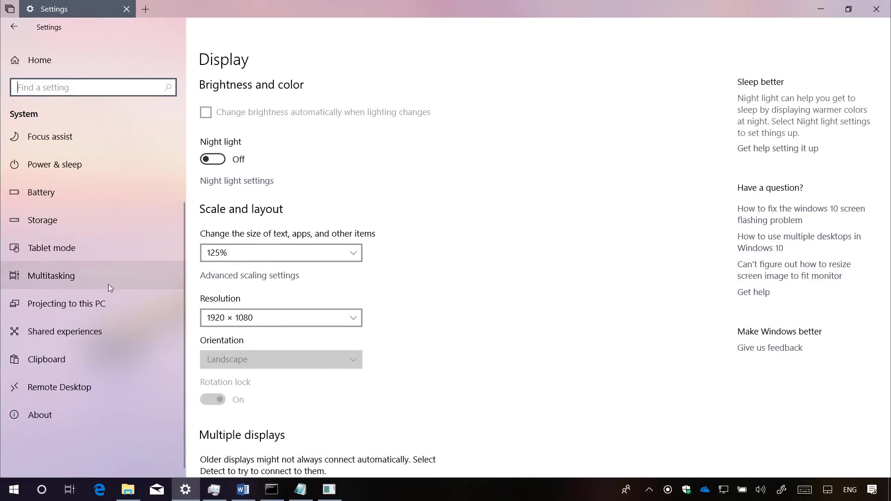
left_click(88, 331)
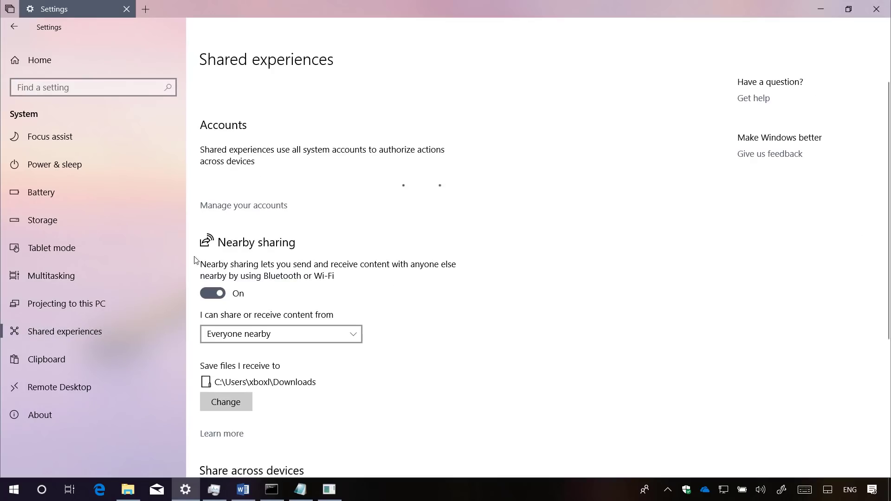
From the Settings home, look through the Accounts > Sign-in options page.
left_click(58, 69)
left_click(281, 227)
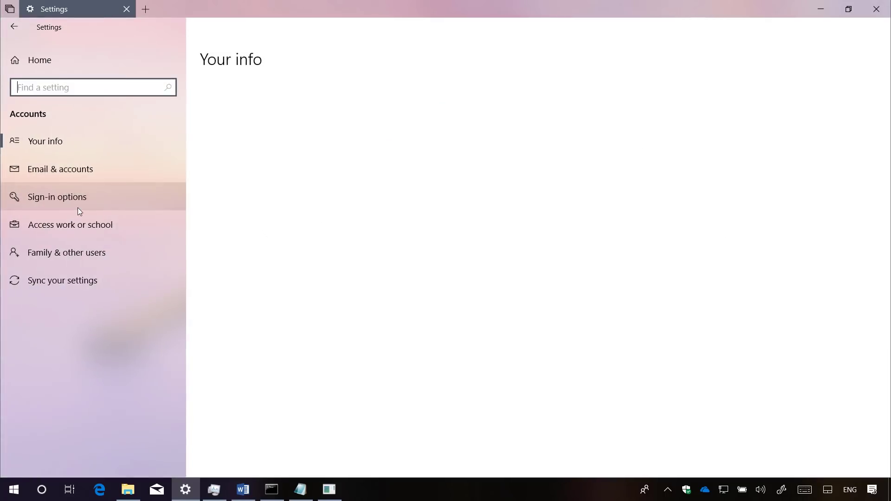
left_click(77, 206)
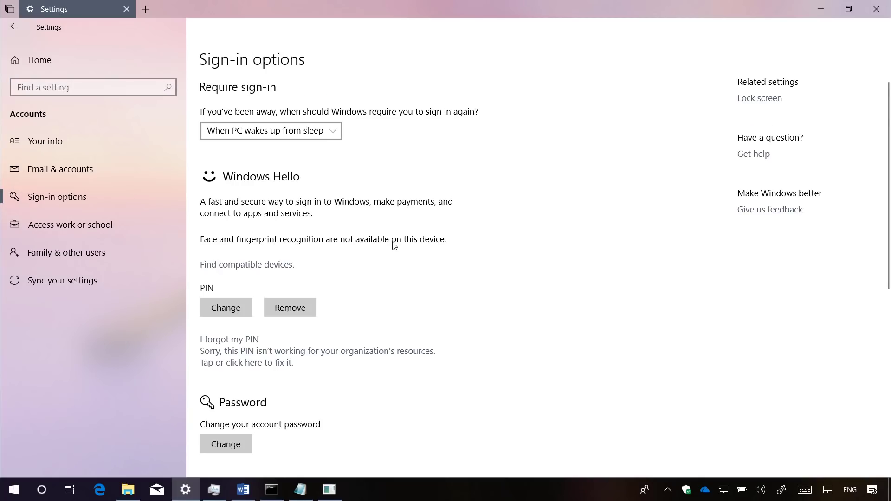
scroll(392, 246, "down", 6)
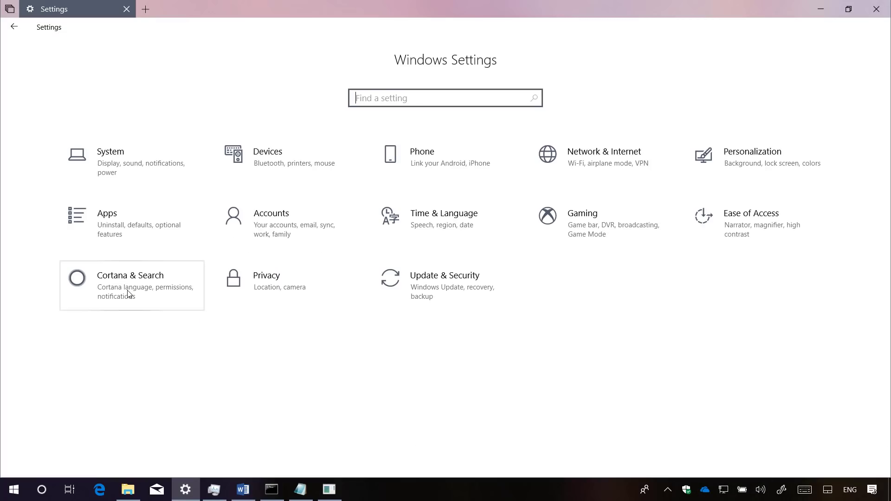
Browse the Cortana & Search Talk to Cortana options and briefly open the Cortana panel.
left_click(128, 294)
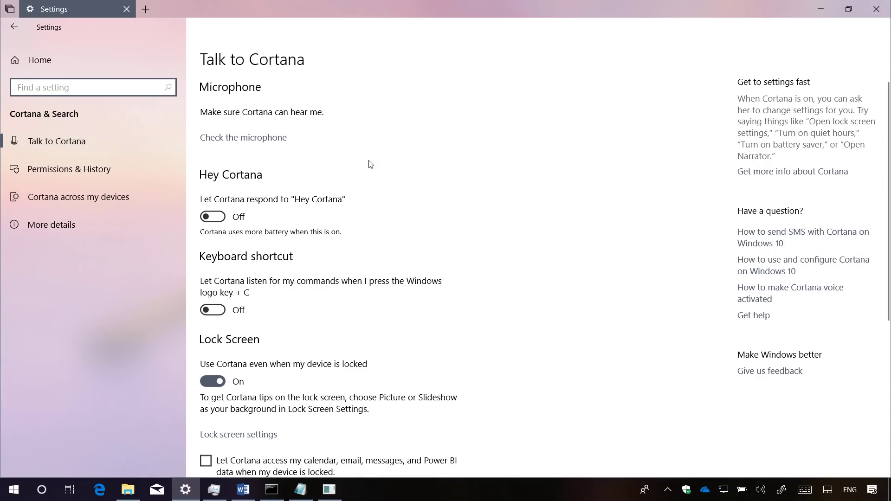
scroll(352, 186, "down", 5)
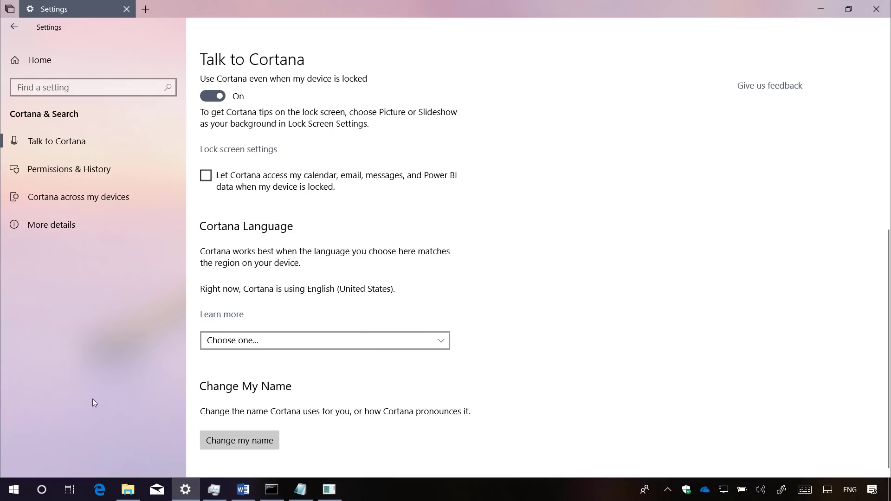
left_click(45, 490)
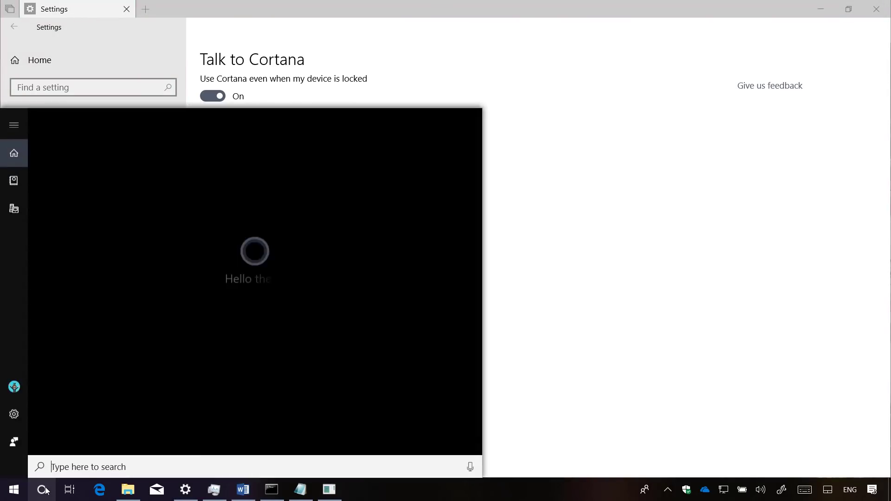
left_click(46, 489)
Open Permissions & History and scroll to its History options, with search history Off.
left_click(54, 173)
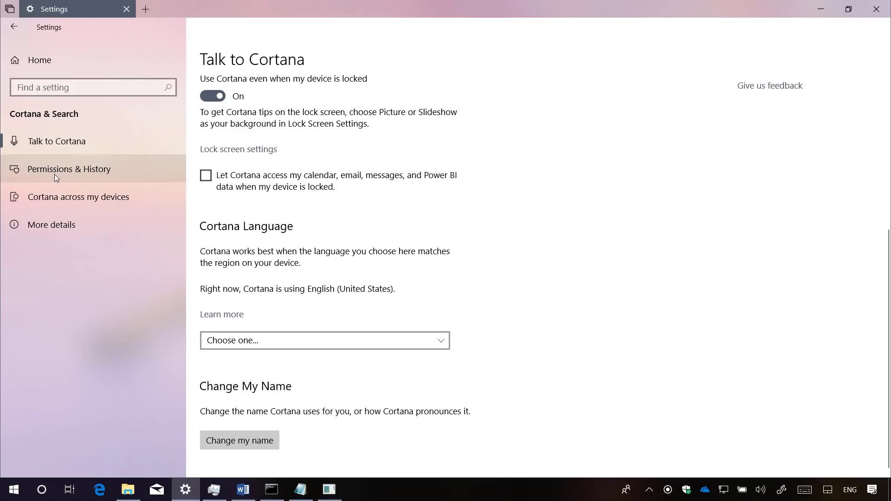
left_click(54, 174)
scroll(348, 260, "down", 9)
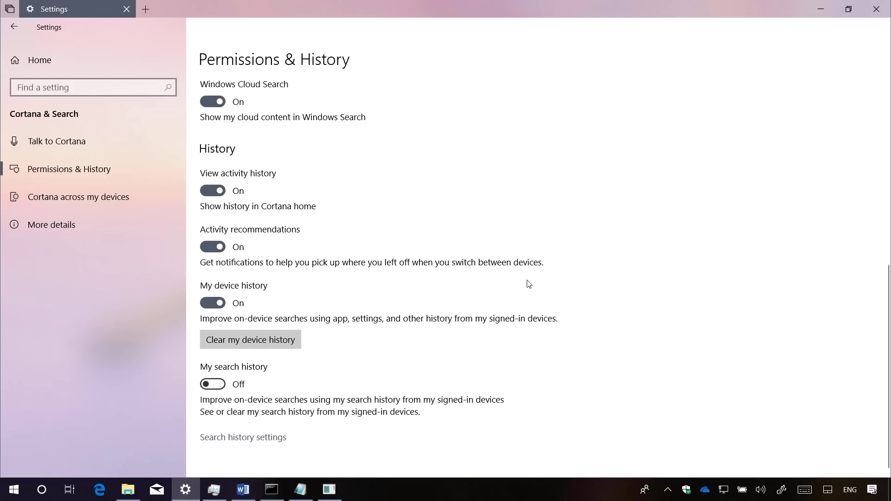
Minimize all windows with Win+D to reveal the coastal sunset desktop.
key("super+d")
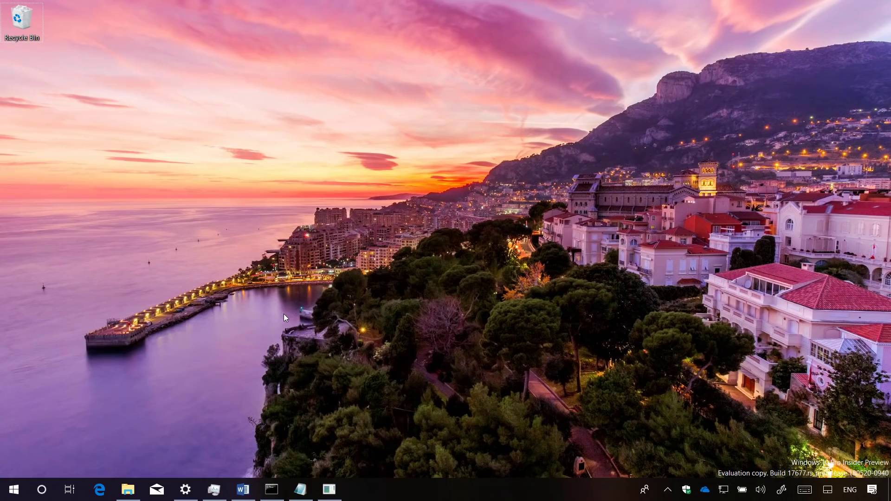